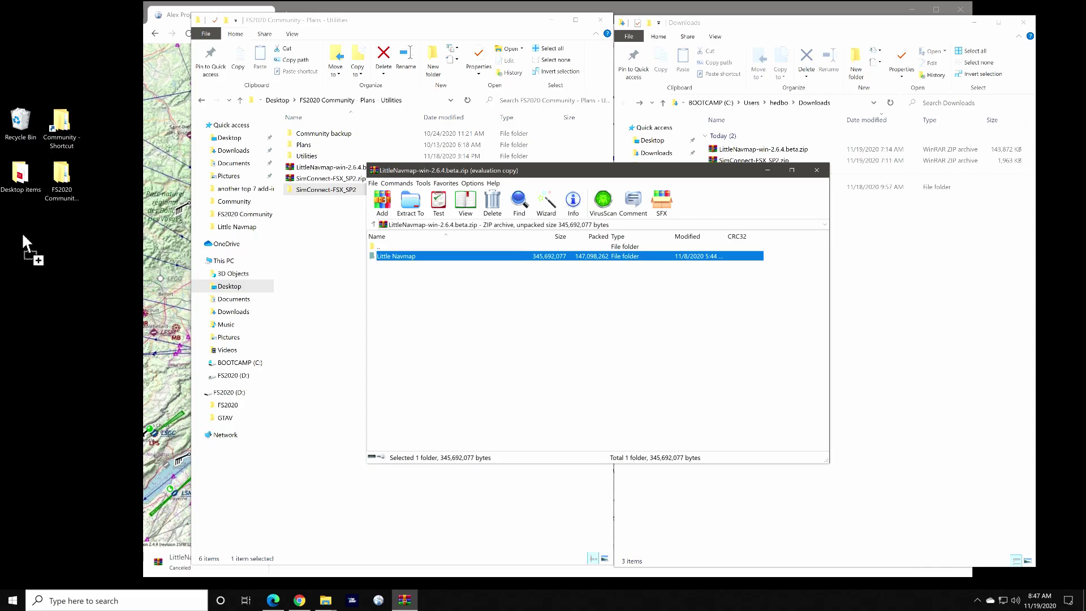
- Drag the Little Navmap folder from LittleNavmap-win-2.6.4.beta.zip onto the desktop to extract it
left_click_drag(22, 236, 24, 240)
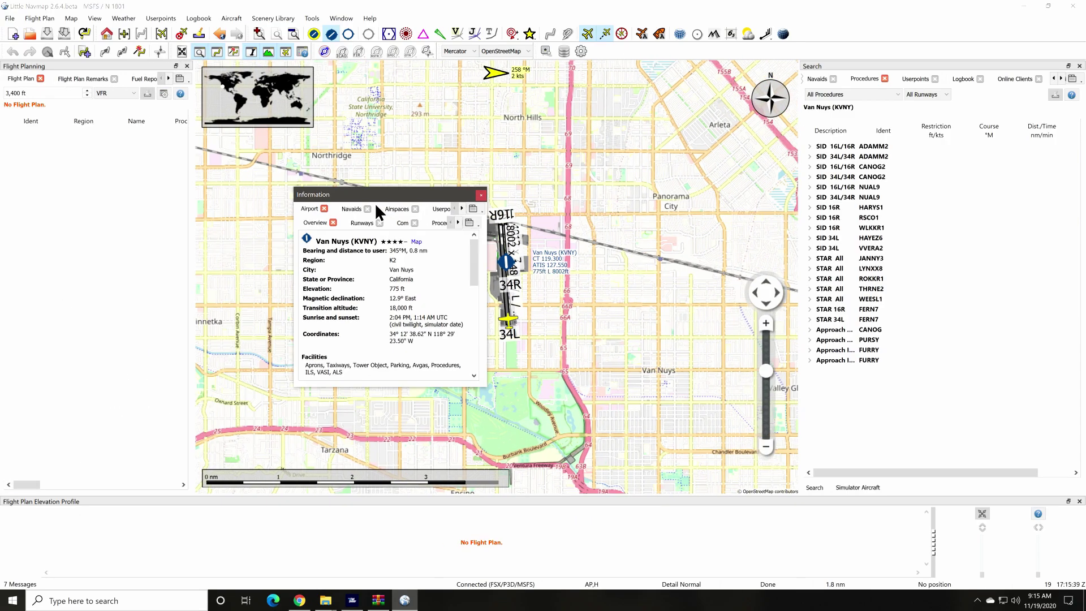
- Let WinRAR finish extracting LittleNavmap-win-2.6.4.beta.zip
left_click_drag(375, 205, 948, 76)
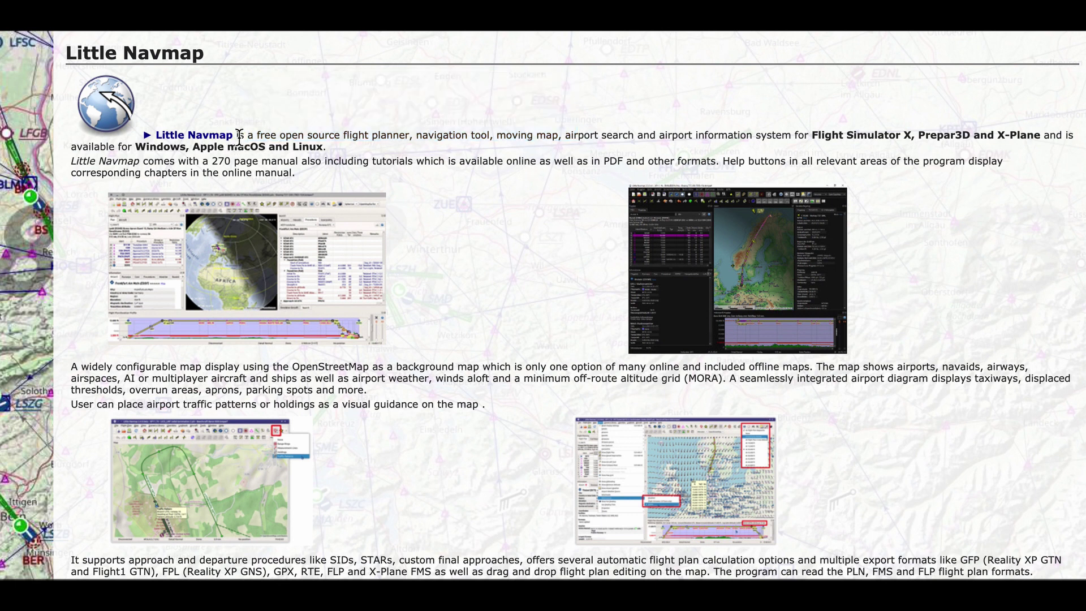
- Highlight the Little Navmap intro line, then go back from github.com/albar965 to albar965.github.io
left_click_drag(238, 136, 1045, 119)
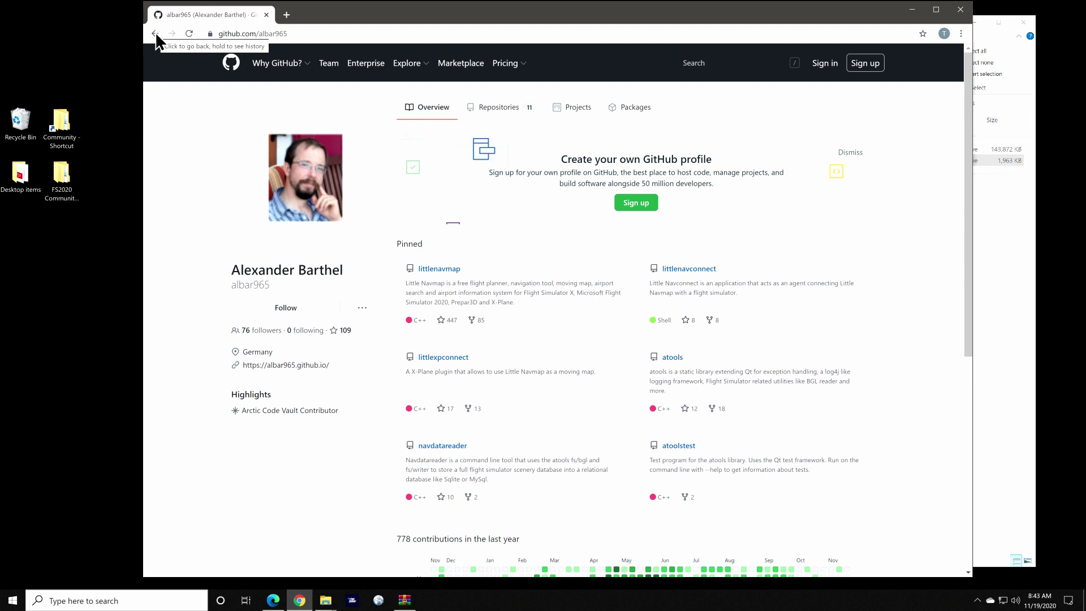
left_click(155, 34)
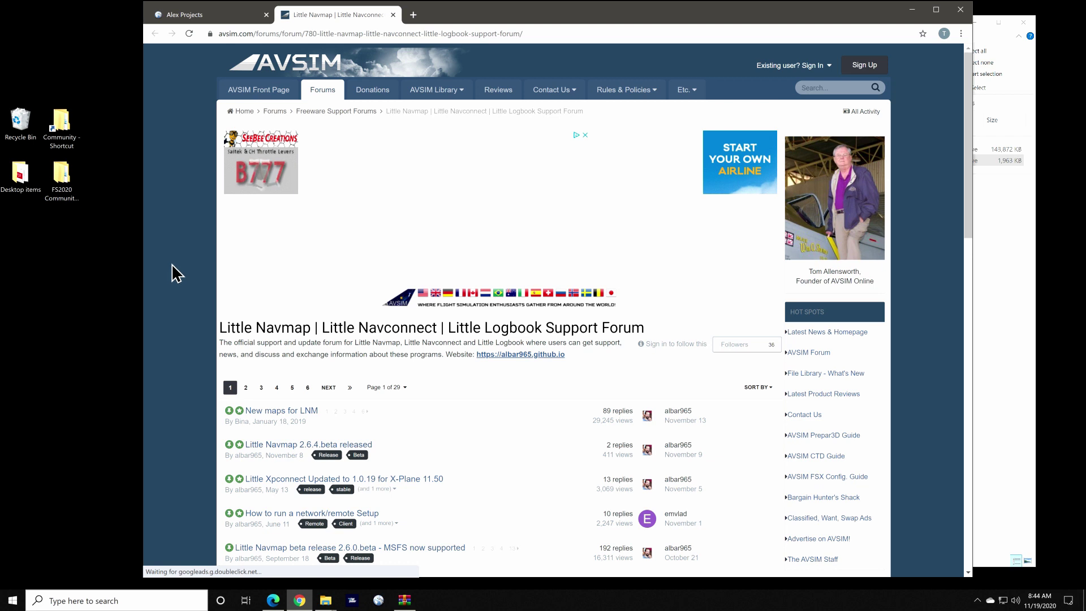
- Look through the AVSIM forum page and close the Little Navmap support forum tab
scroll(171, 263, "down", 2)
scroll(171, 264, "down", 3)
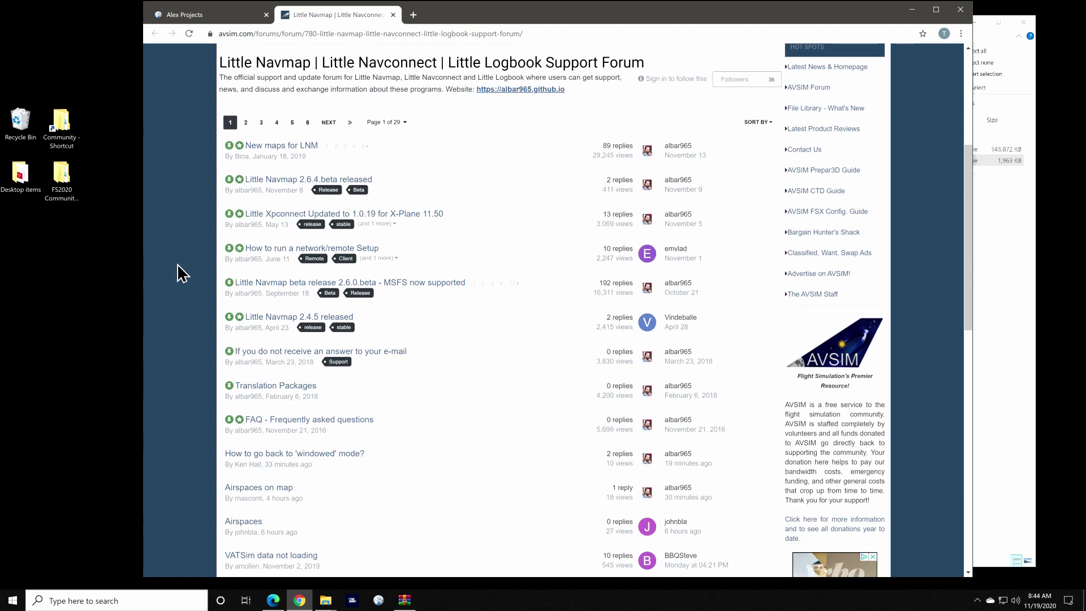
scroll(178, 273, "down", 2)
scroll(178, 274, "down", 1)
scroll(178, 274, "up", 6)
scroll(176, 265, "up", 2)
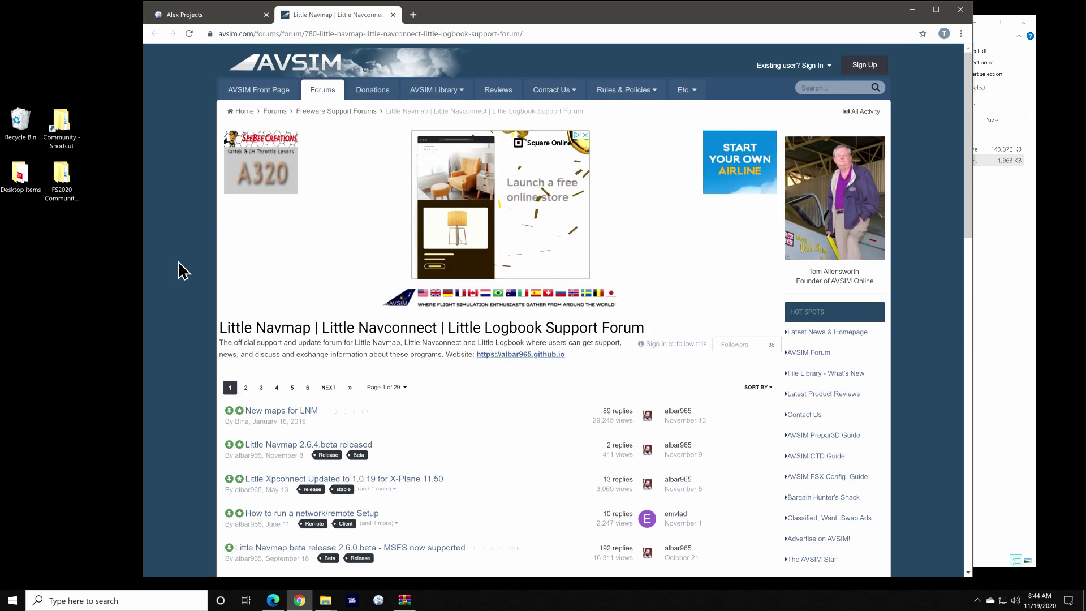
left_click(392, 12)
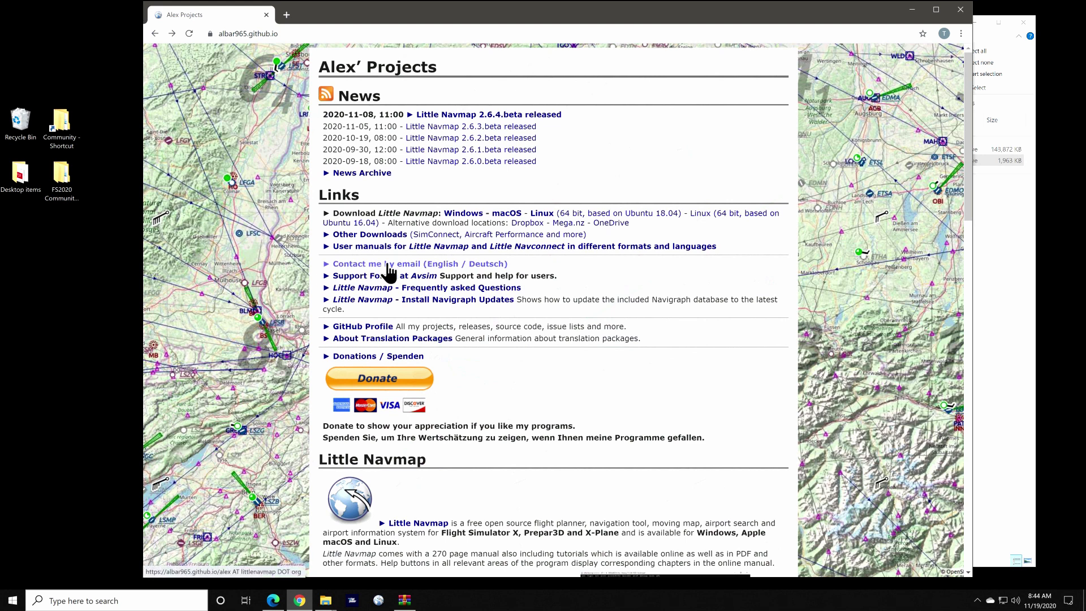
- Scroll the Alex' Projects page down to the 2.4.5 to 2.6.0.beta release notes
scroll(566, 317, "down", 4)
scroll(561, 317, "down", 2)
scroll(558, 305, "down", 1)
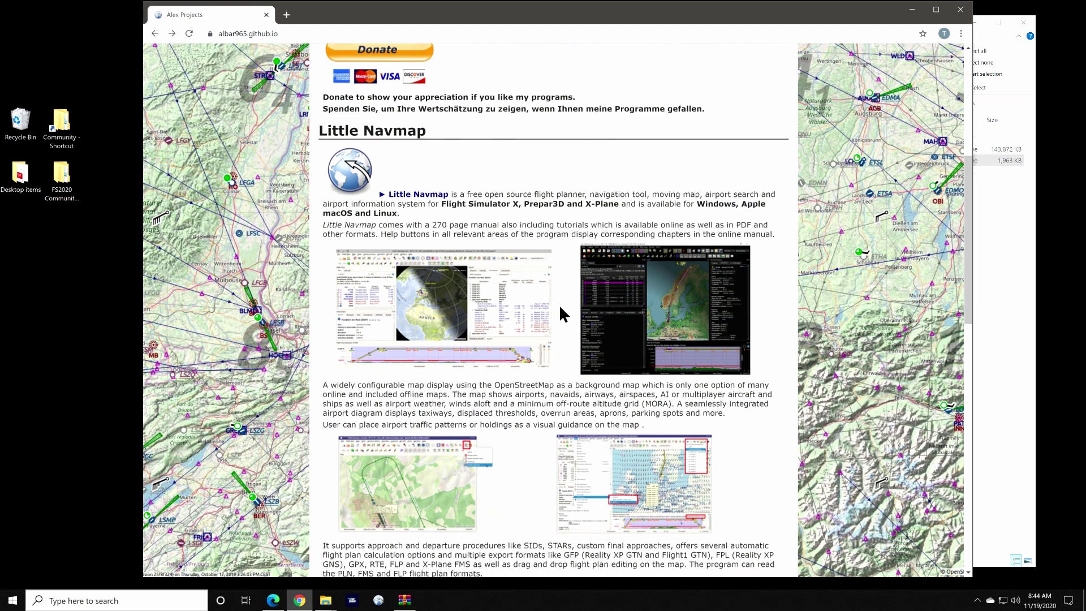
scroll(558, 305, "down", 3)
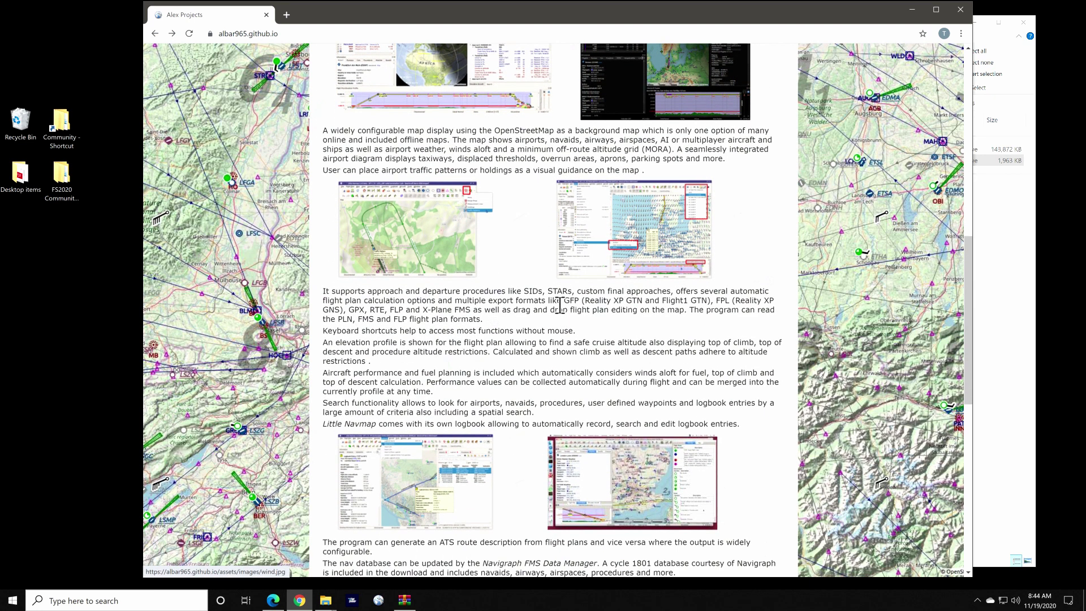
scroll(562, 315, "down", 3)
scroll(562, 315, "down", 2)
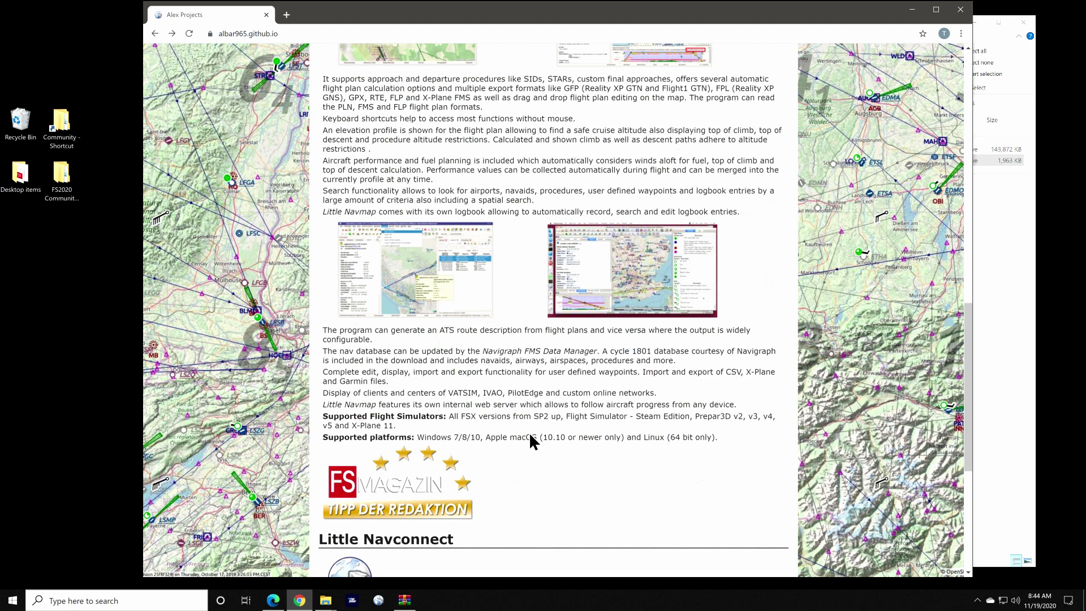
scroll(520, 357, "down", 2)
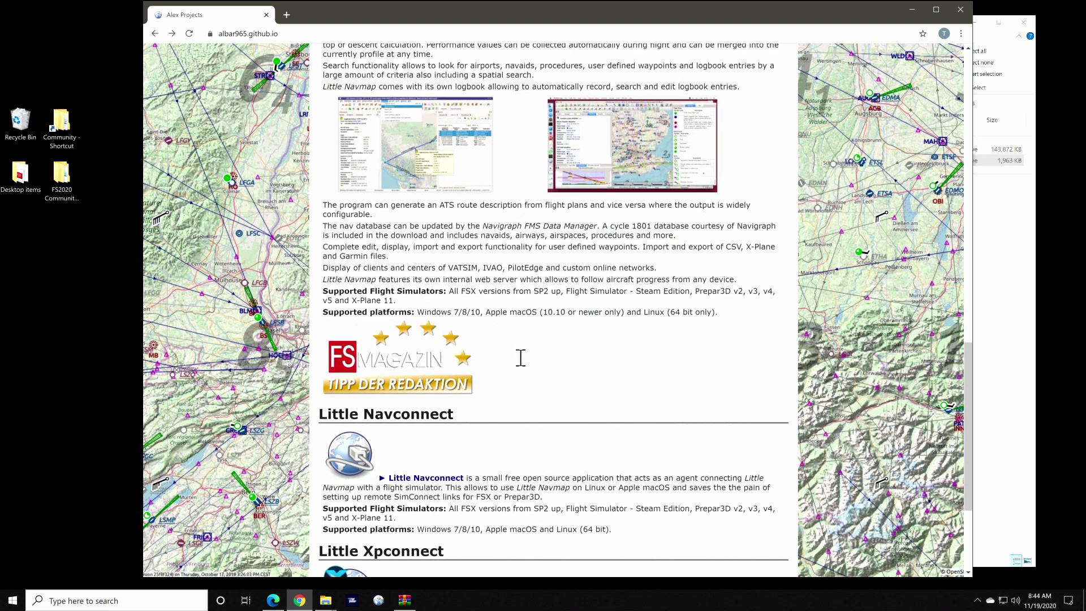
scroll(520, 357, "down", 2)
scroll(516, 363, "down", 2)
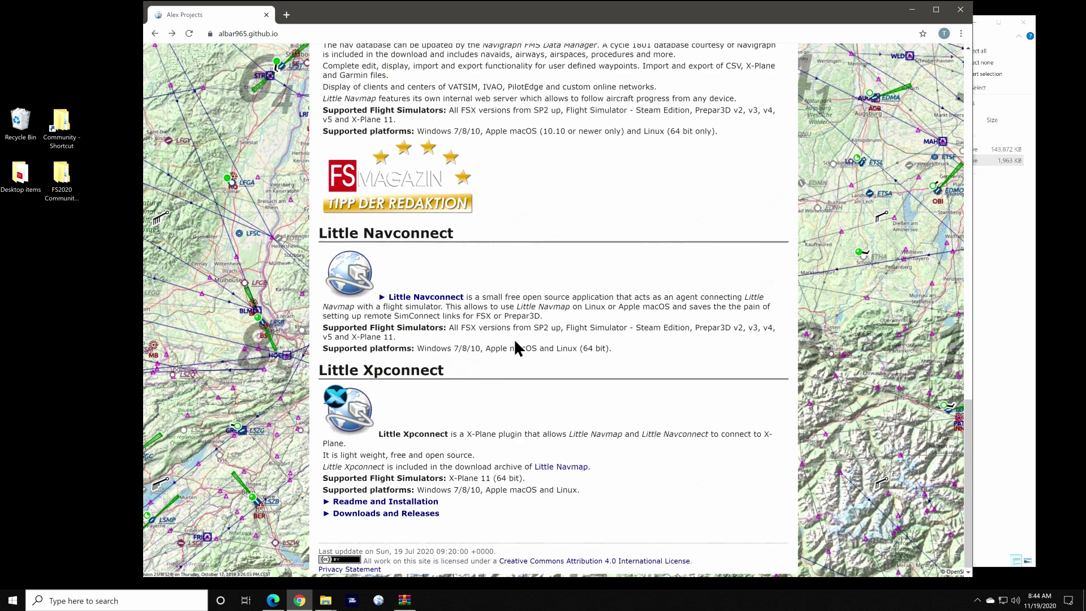
scroll(515, 341, "up", 10)
scroll(514, 338, "up", 7)
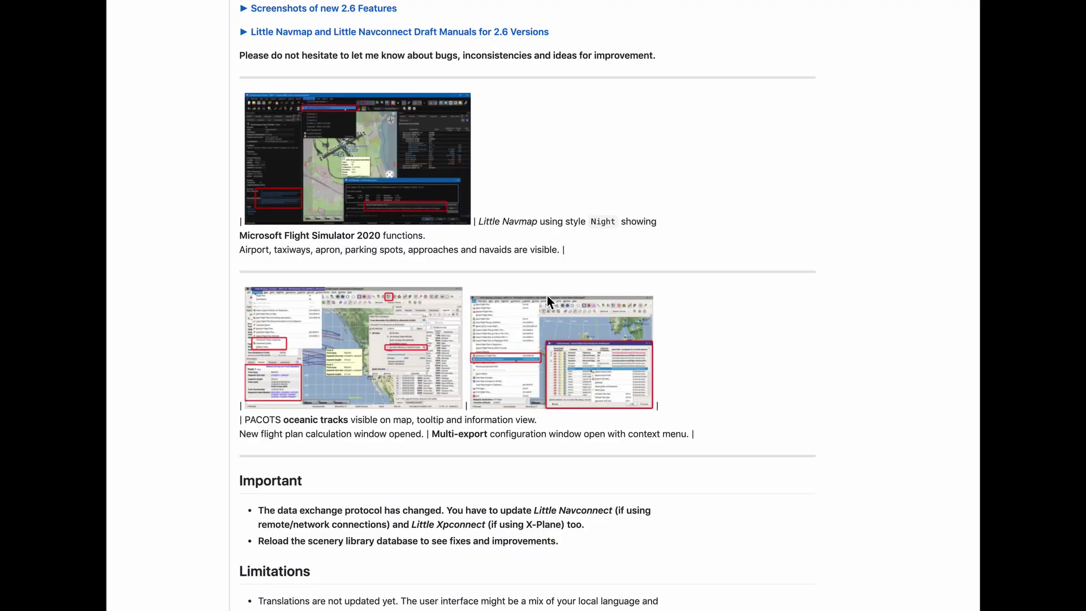
scroll(565, 305, "down", 10)
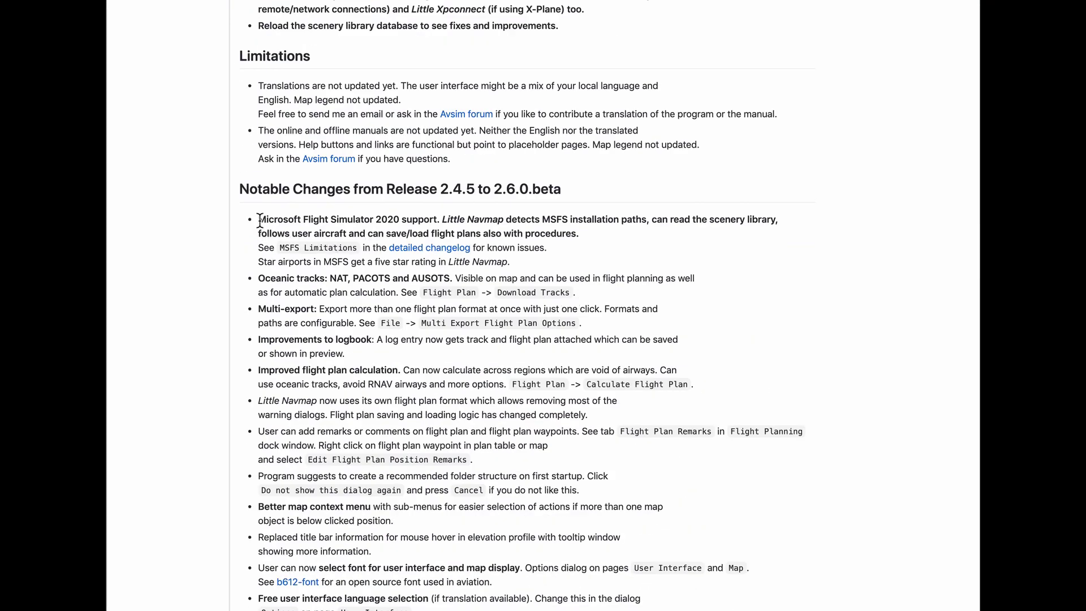
- Highlight the Microsoft Flight Simulator 2020 support phrase and the Version 2.6.4.beta heading
left_click_drag(259, 220, 437, 222)
scroll(648, 244, "up", 20)
left_click_drag(239, 264, 394, 263)
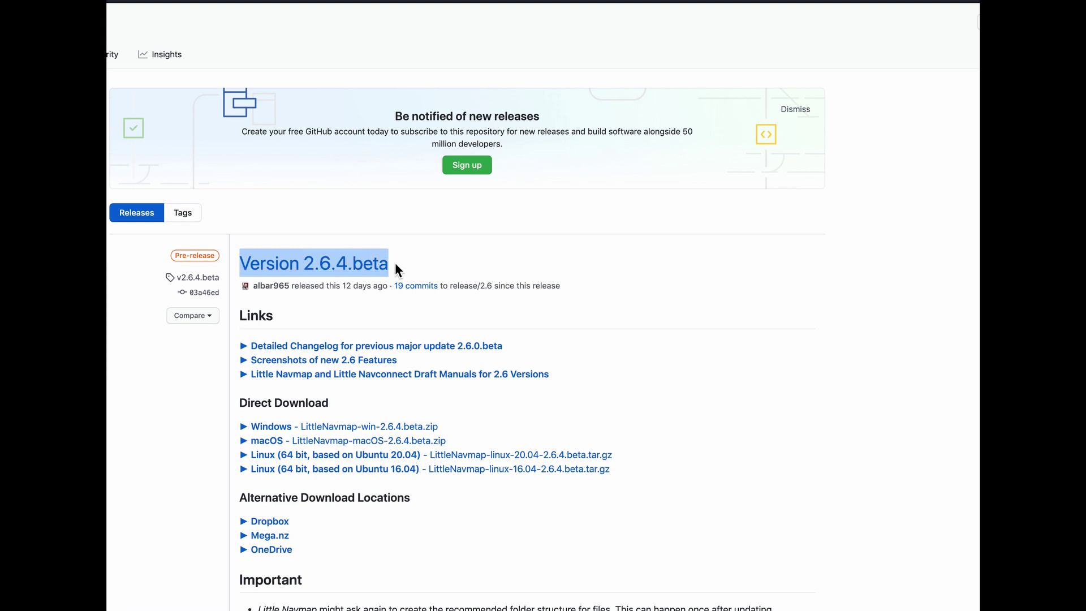
left_click(650, 280)
scroll(660, 277, "down", 3)
scroll(662, 278, "down", 18)
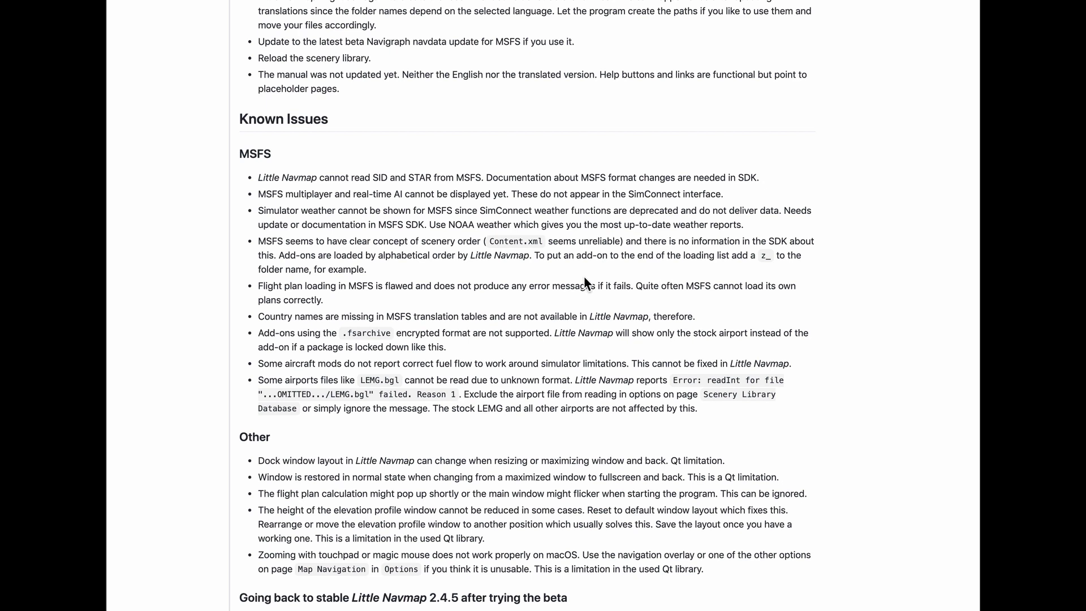
- Highlight the first MSFS known issue bullet twice while reading further down the notes
left_click_drag(262, 182, 758, 179)
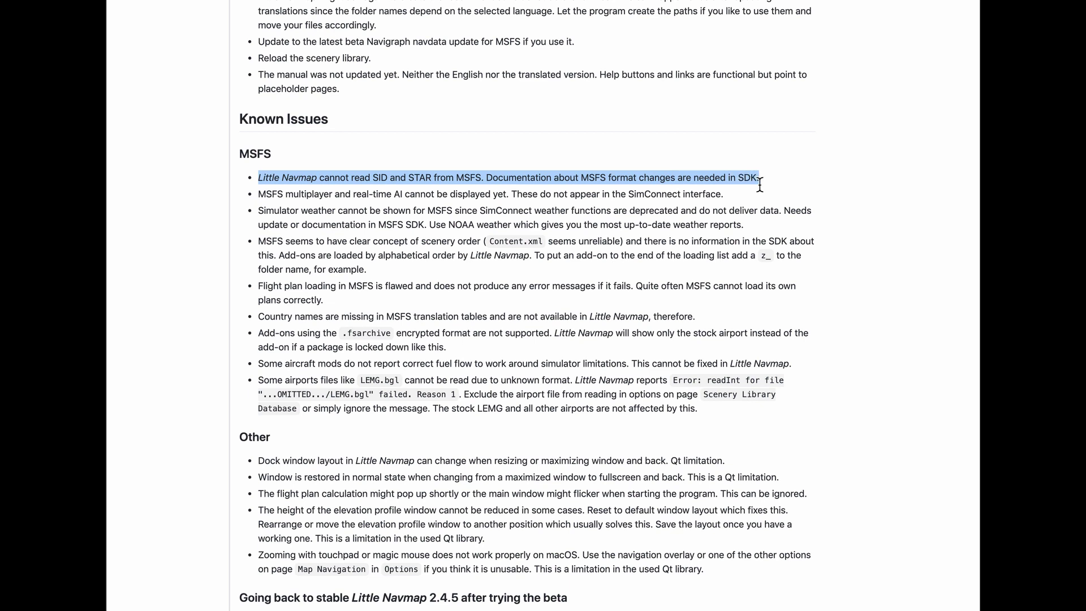
left_click(691, 231)
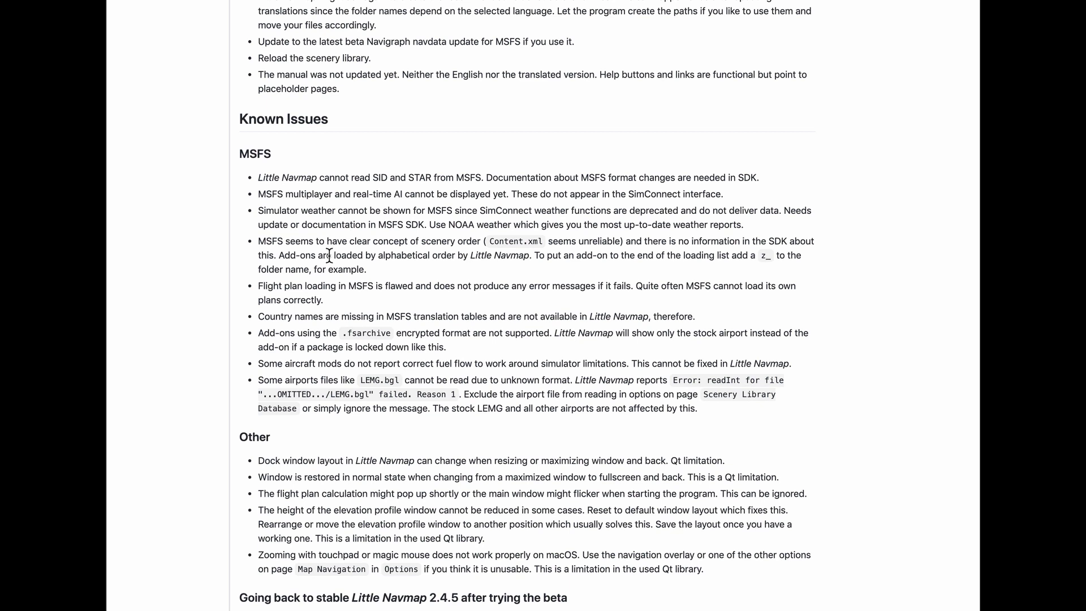
scroll(329, 254, "down", 3)
scroll(333, 253, "down", 8)
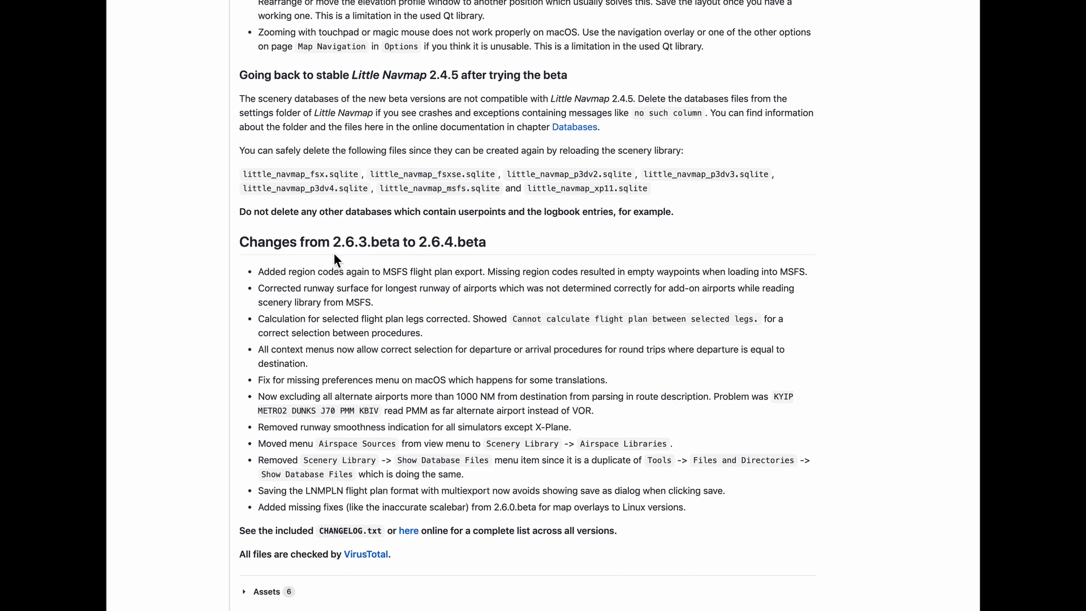
scroll(334, 254, "up", 10)
left_click_drag(260, 183, 751, 192)
left_click(696, 231)
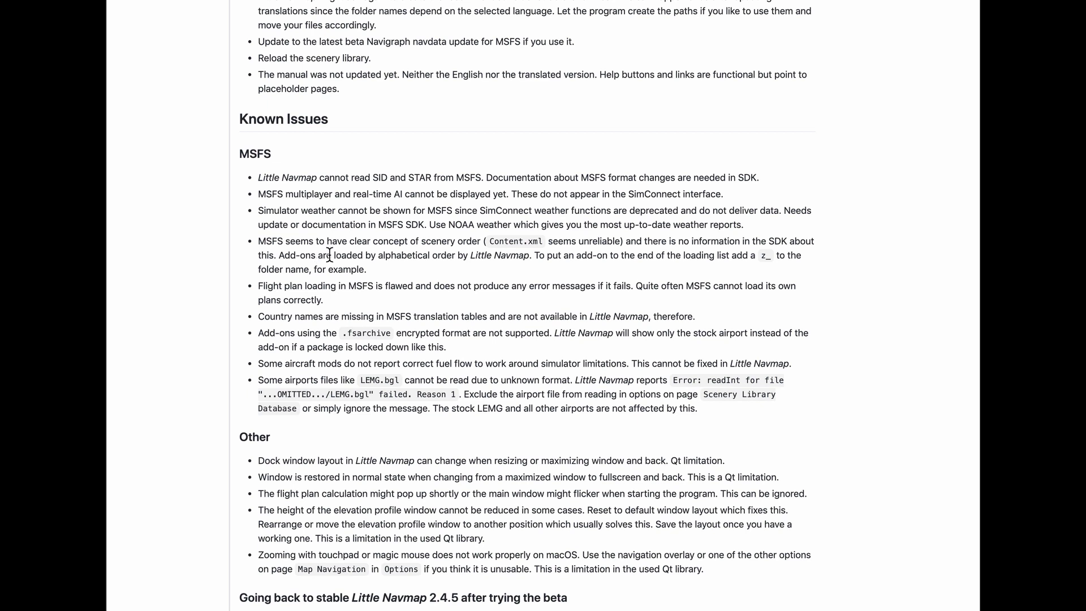
scroll(330, 255, "down", 5)
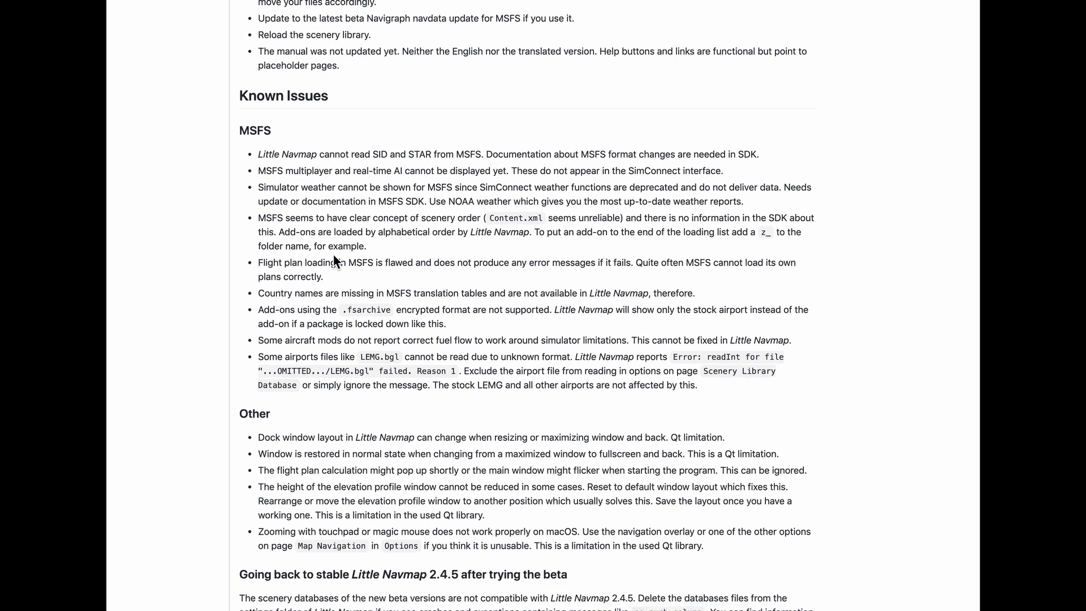
scroll(334, 252, "down", 15)
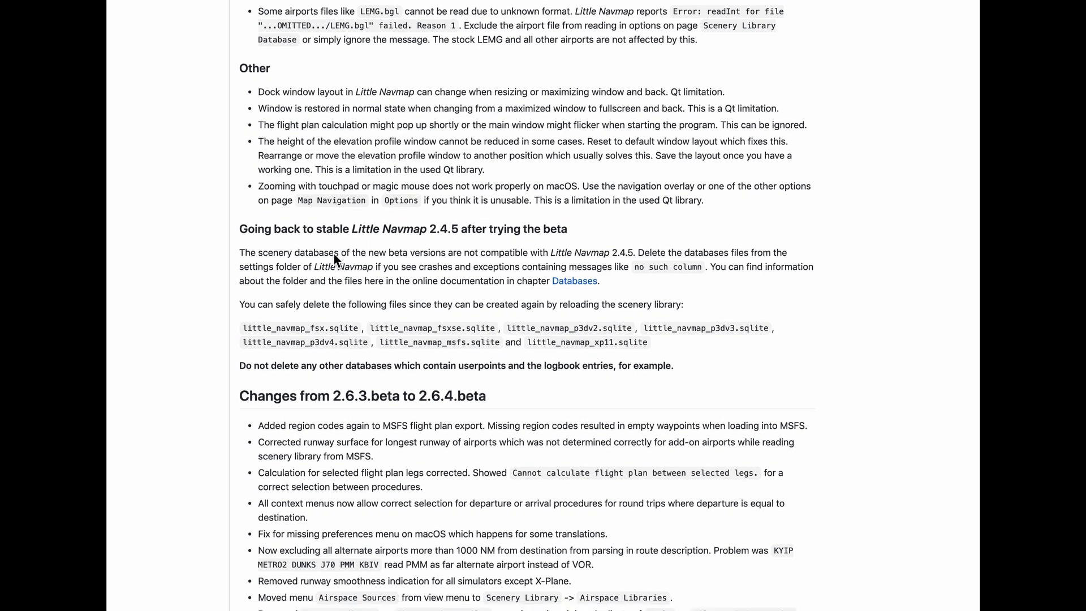
scroll(333, 253, "down", 7)
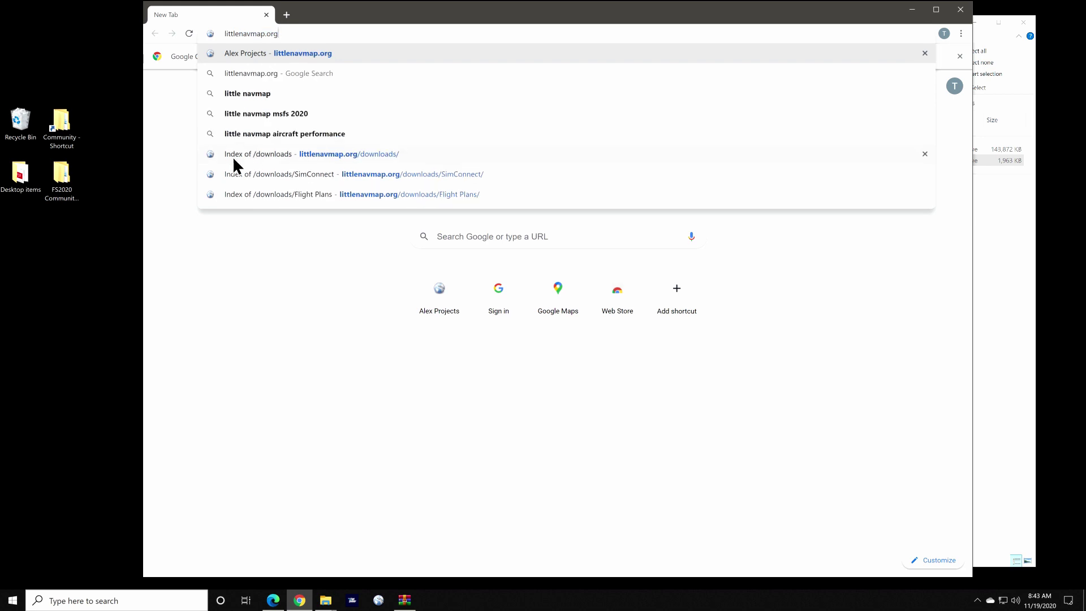
- Open the Alex' Projects home page, then Other Downloads and its SimConnect/ folder
left_click(294, 53)
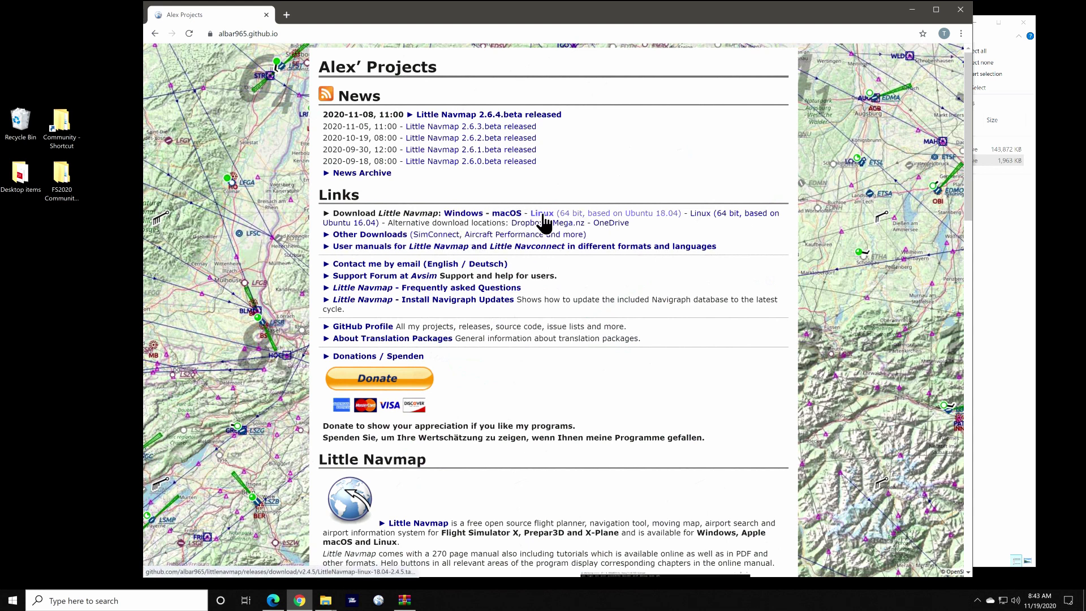
scroll(516, 357, "down", 15)
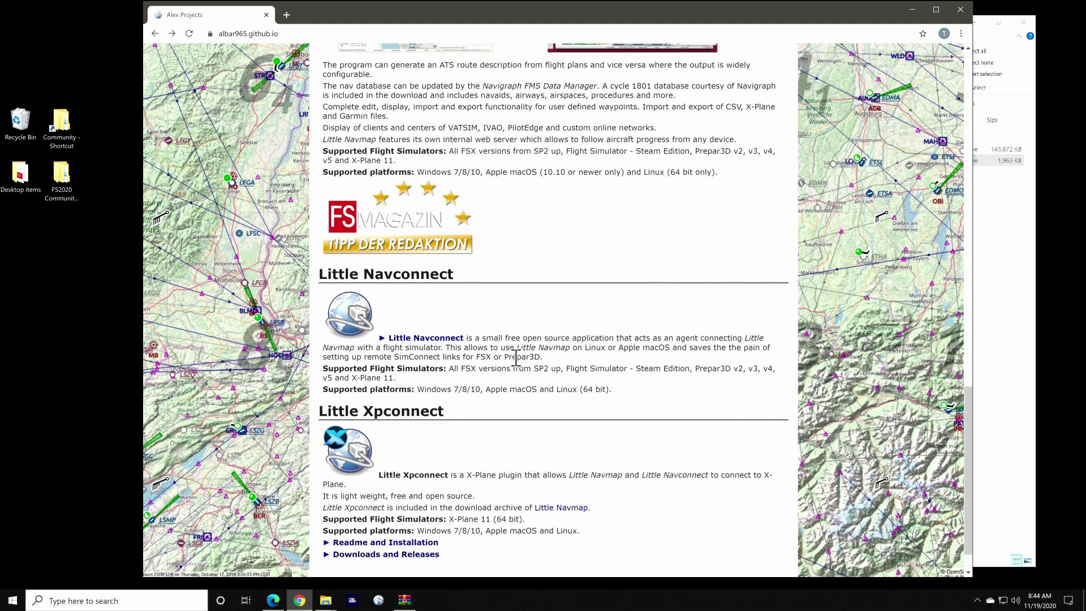
scroll(516, 357, "down", 1)
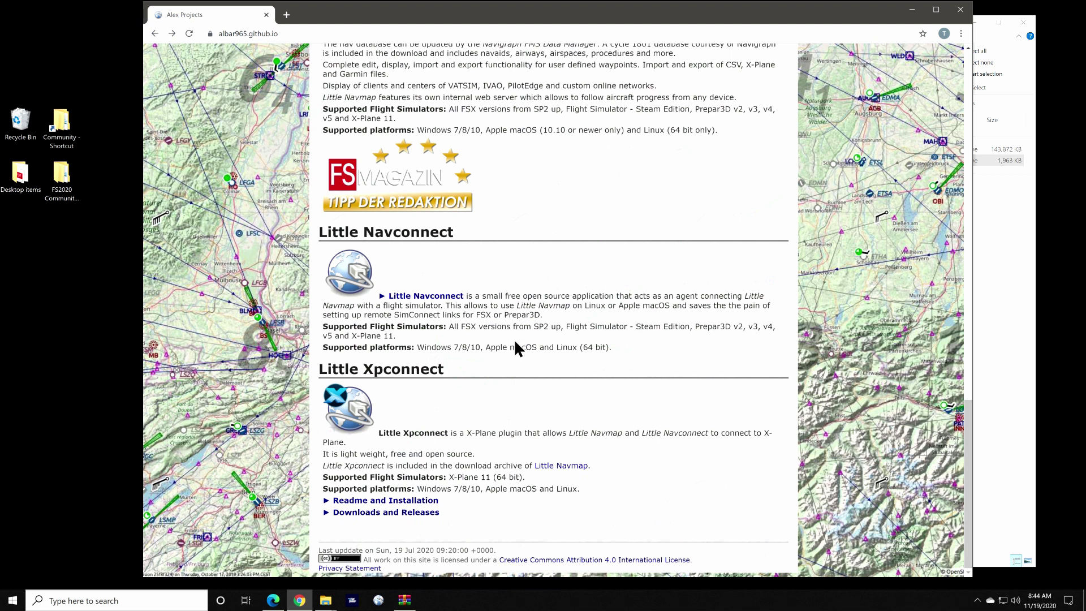
scroll(515, 343, "up", 10)
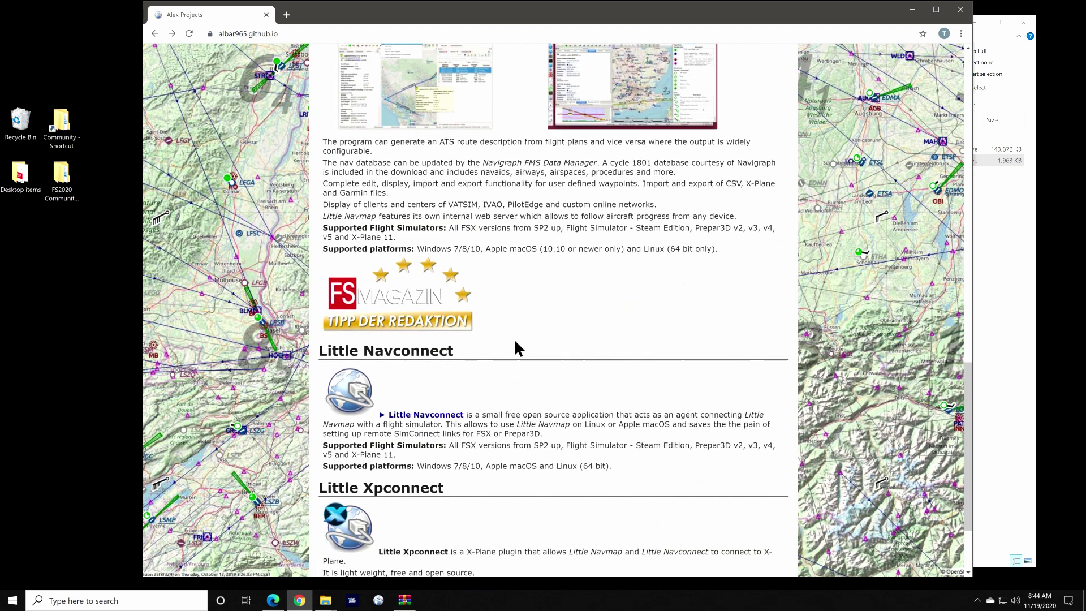
scroll(515, 345, "up", 10)
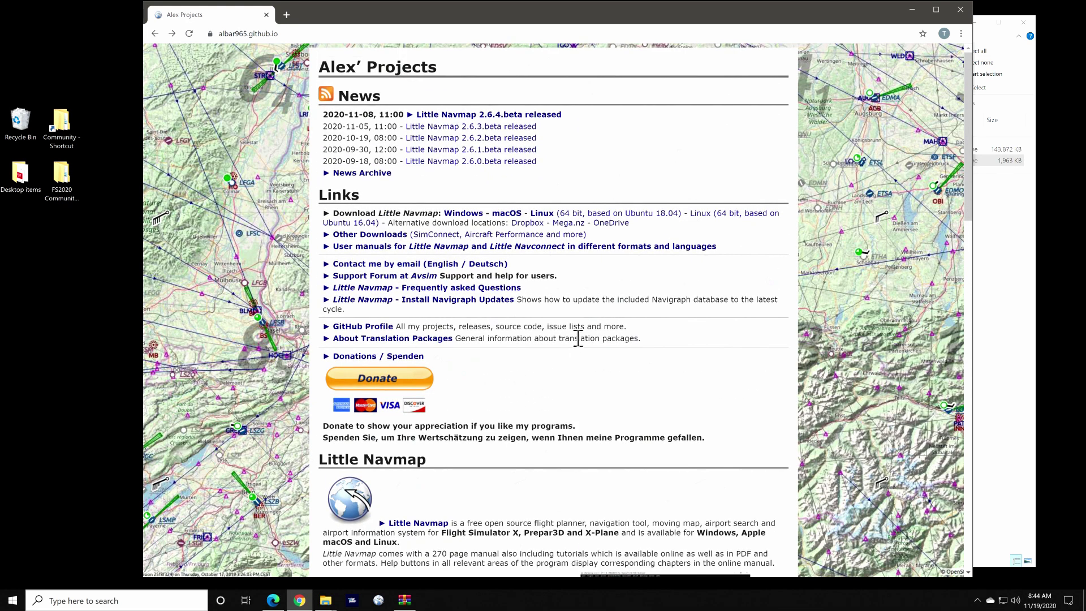
left_click(432, 234)
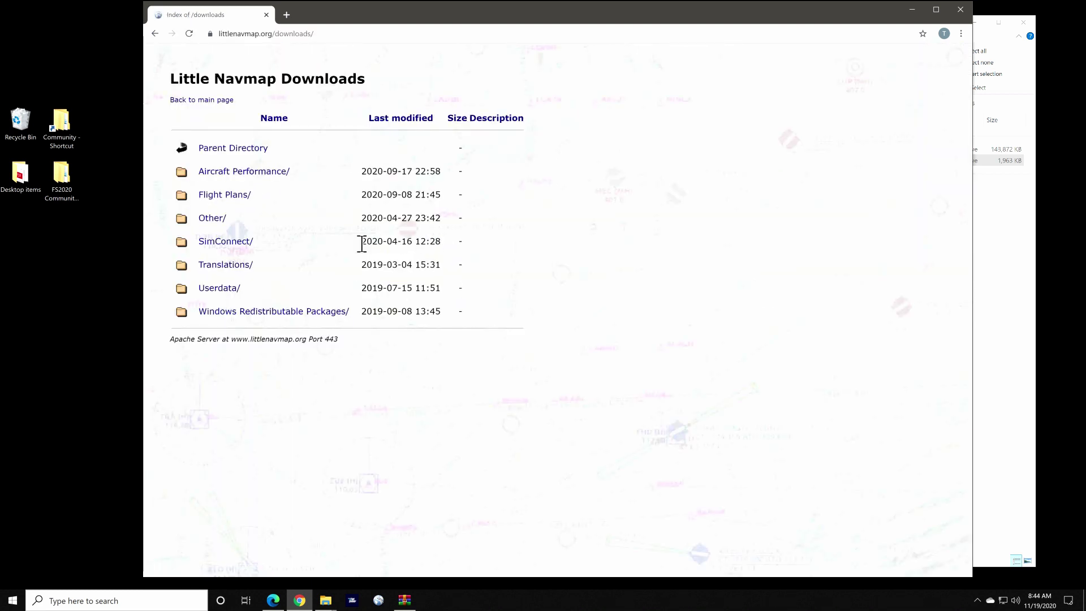
left_click(228, 243)
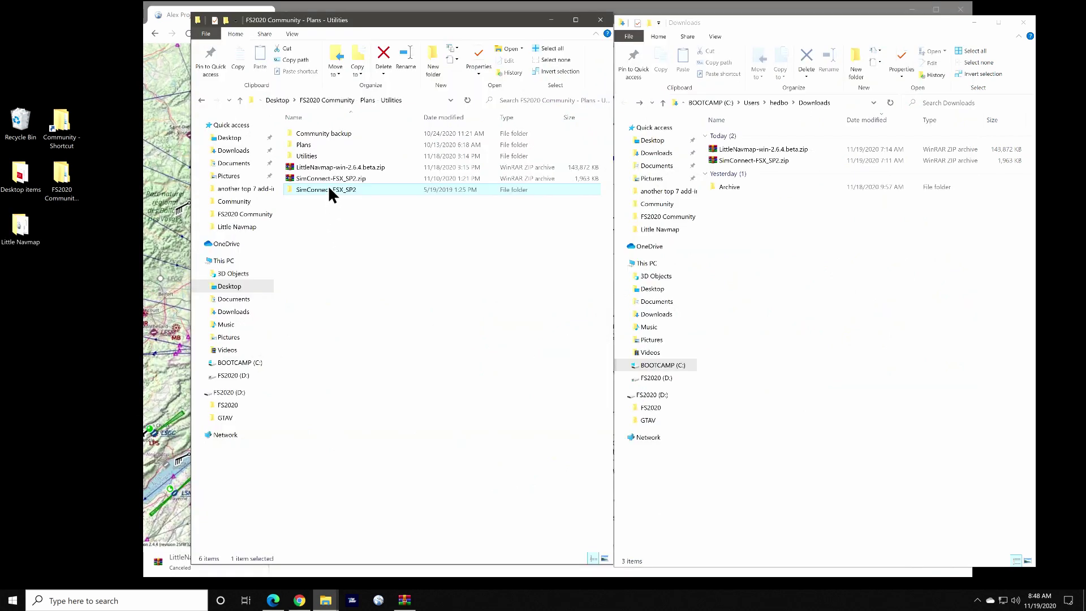
- Open the SimConnect-FSX_SP2 folder and run SimConnect.msi
double_click(329, 190)
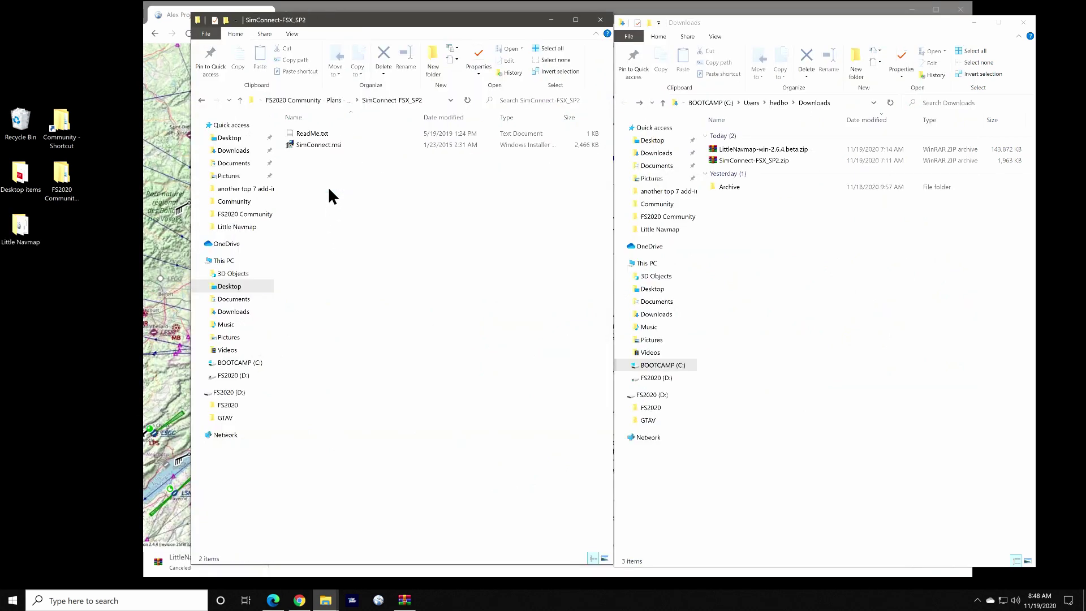
double_click(313, 143)
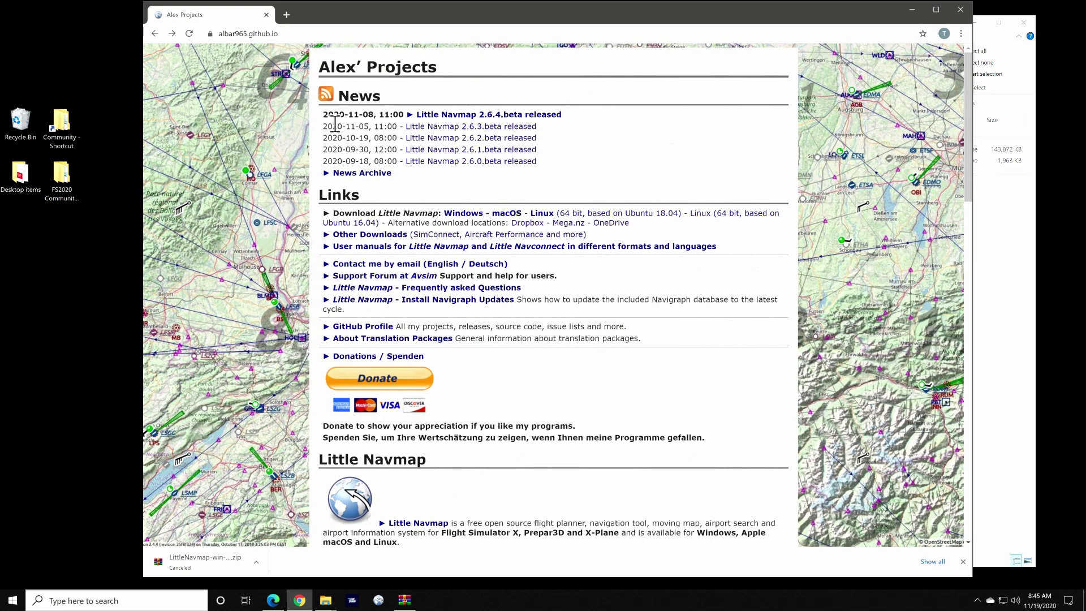
- Open the 'Little Navmap 2.6.4.beta released' page, highlight its version, then bring the Downloads folder forward
left_click(446, 114)
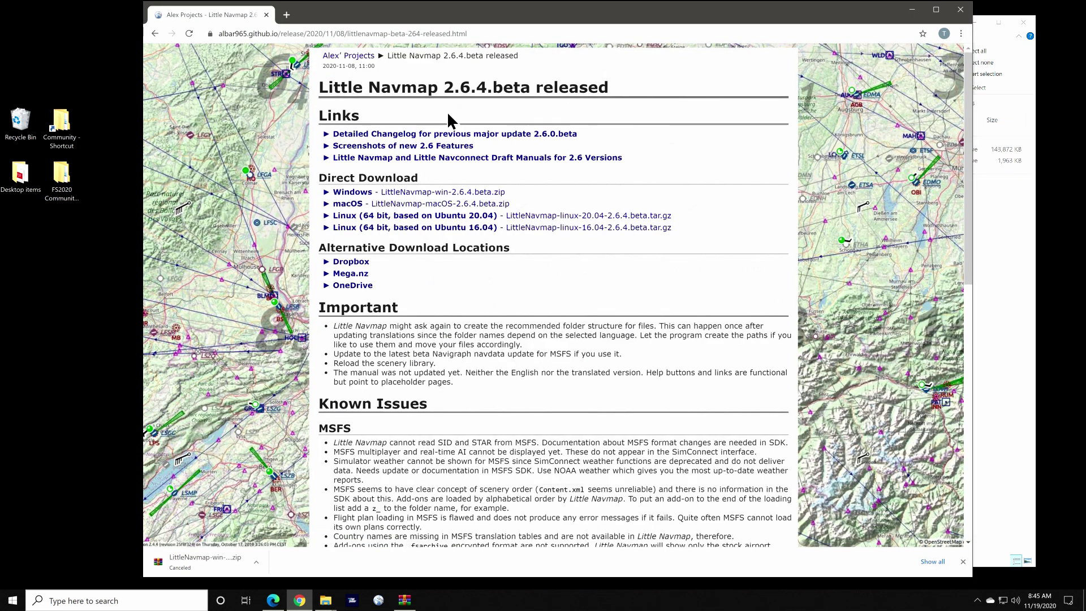
left_click_drag(442, 86, 493, 88)
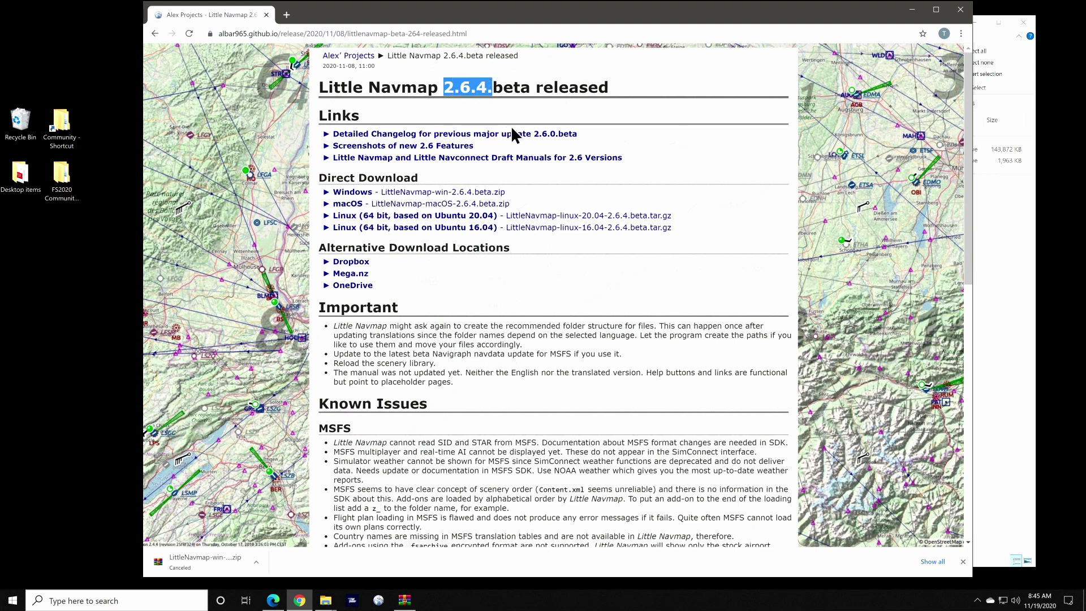
left_click(528, 273)
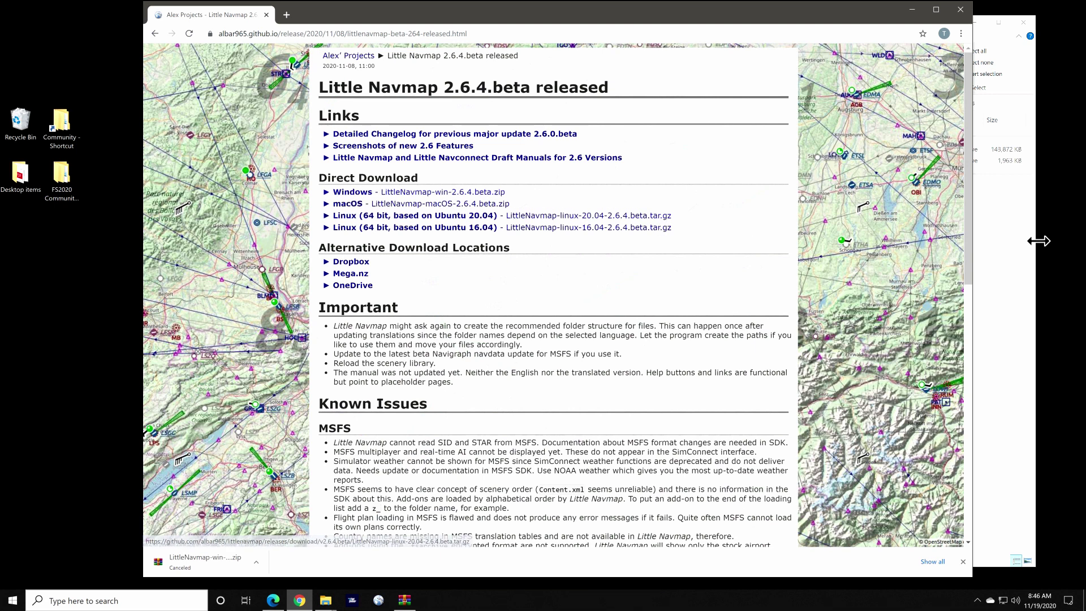
left_click(1006, 256)
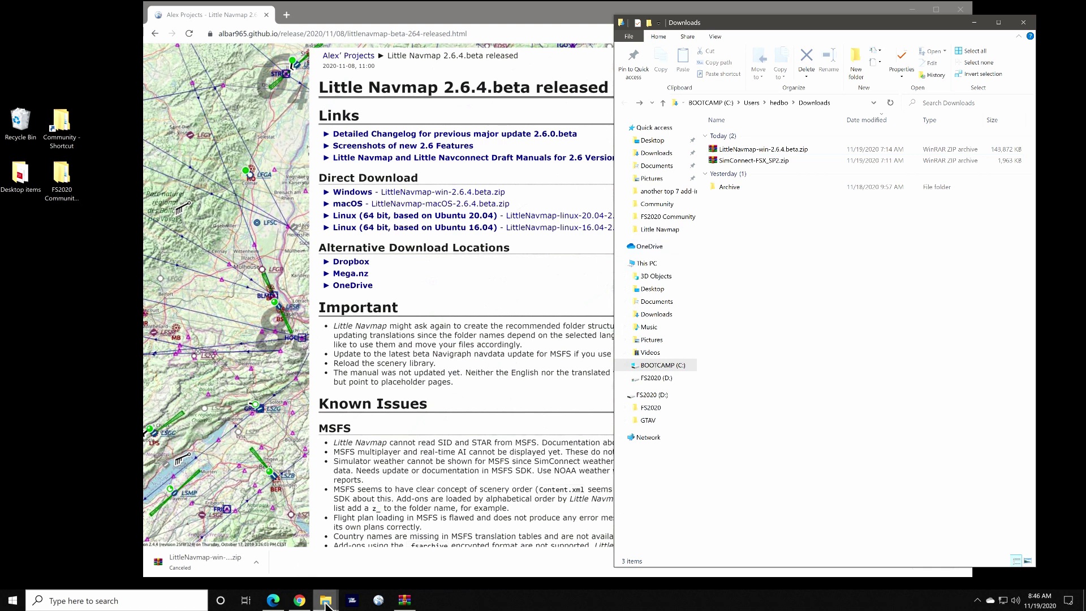
- Switch to the Desktop Explorer window and open the FS2020 Community - Plans - Utilities folder
mouse_move(326, 599)
left_click(348, 566)
left_click(293, 557)
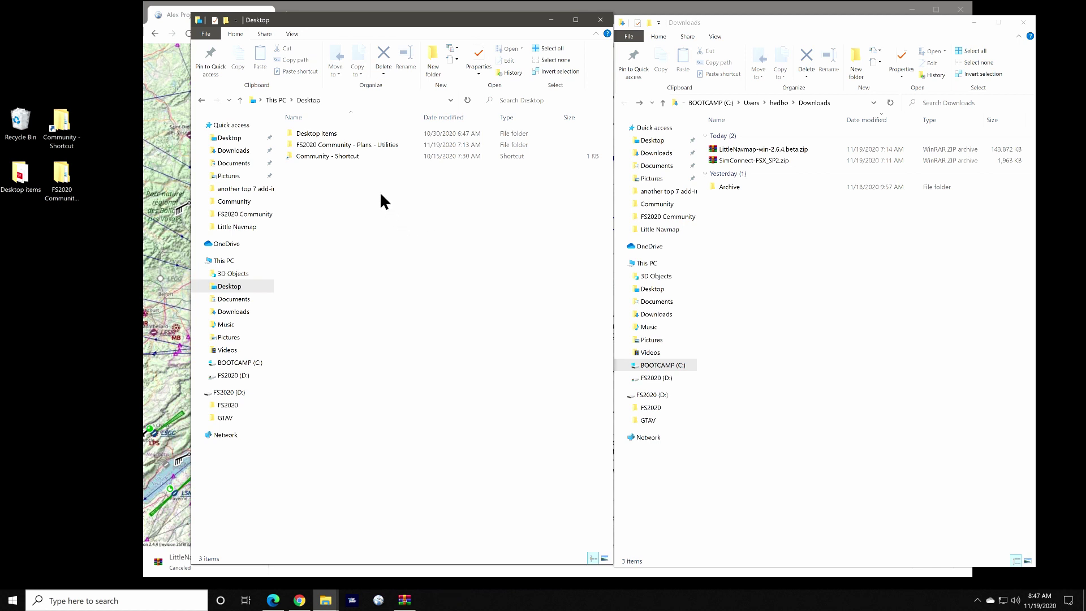
double_click(351, 144)
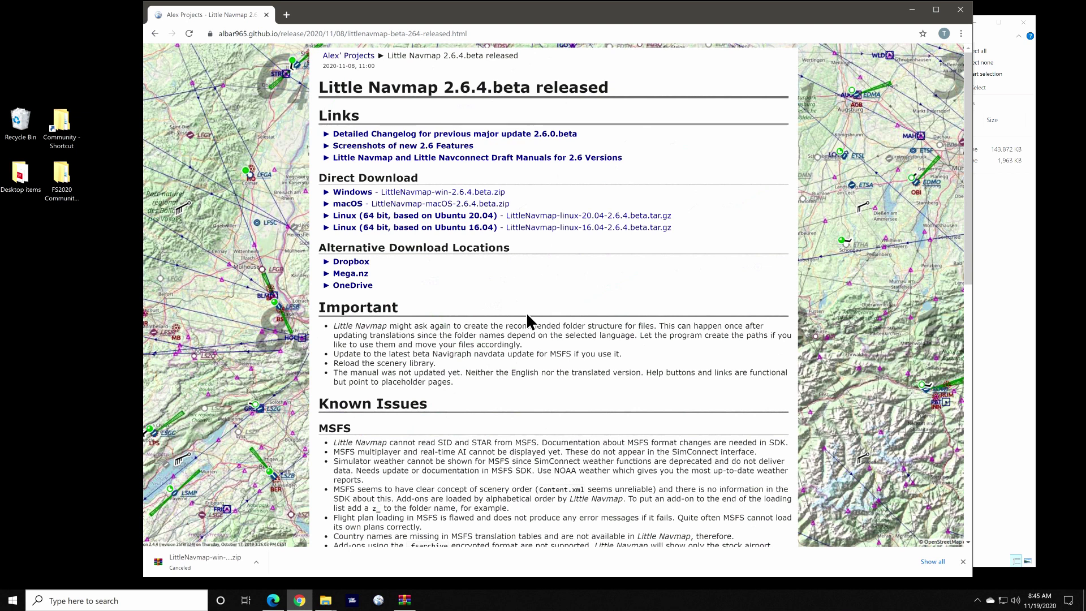
- Extract the Little Navmap folder from LittleNavmap-win-2.6.4.beta.zip by dragging it out of WinRAR
scroll(527, 311, "down", 5)
scroll(527, 309, "down", 1)
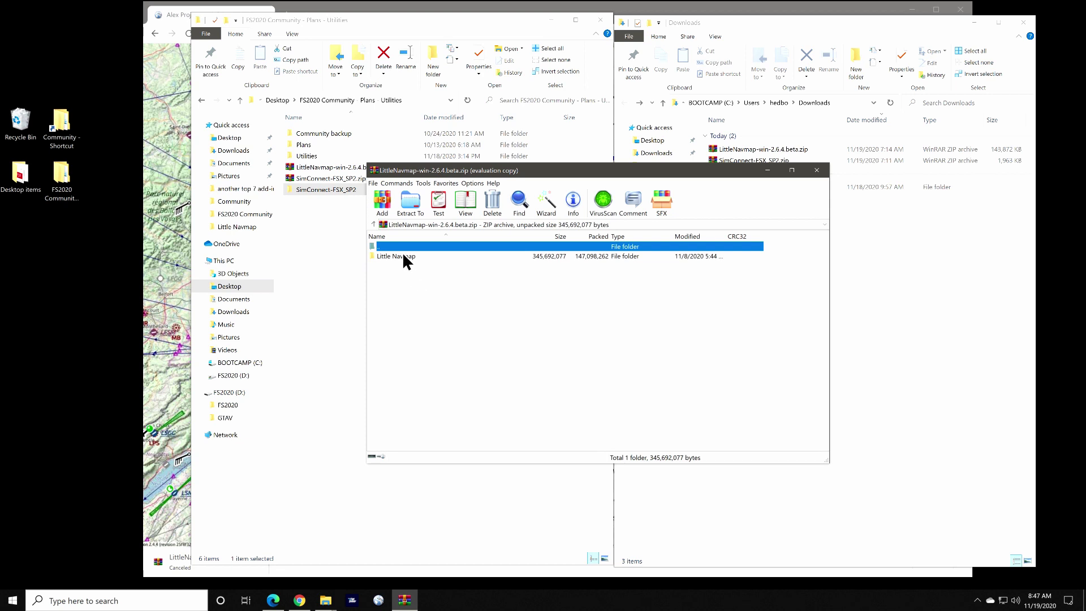
left_click_drag(402, 253, 23, 236)
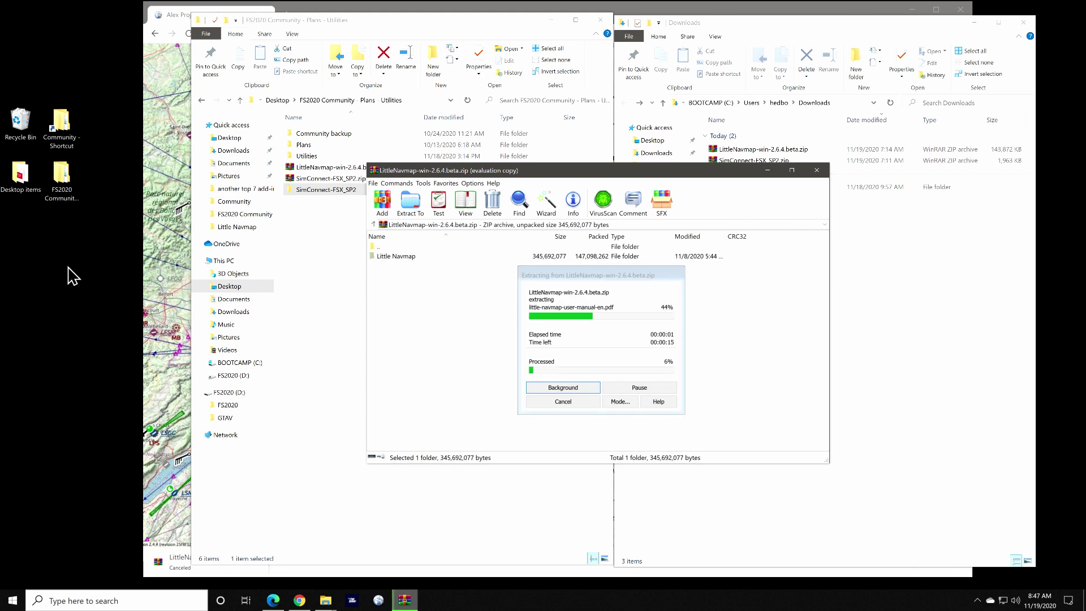